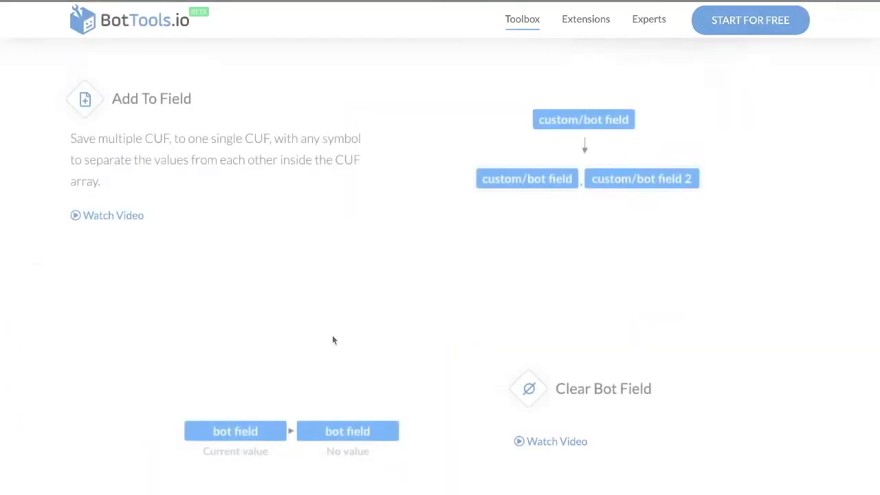
# - Scroll down to the BotTools Toolbox app and start its installation
pyautogui.scroll(-3, 332, 339)
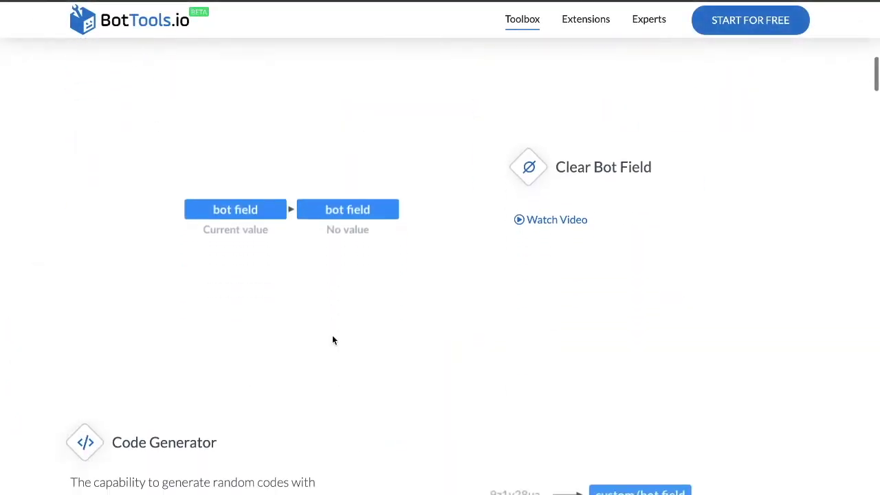
pyautogui.scroll(-3, 332, 339)
pyautogui.scroll(-2, 332, 339)
pyautogui.scroll(-1, 331, 339)
pyautogui.scroll(-2, 332, 340)
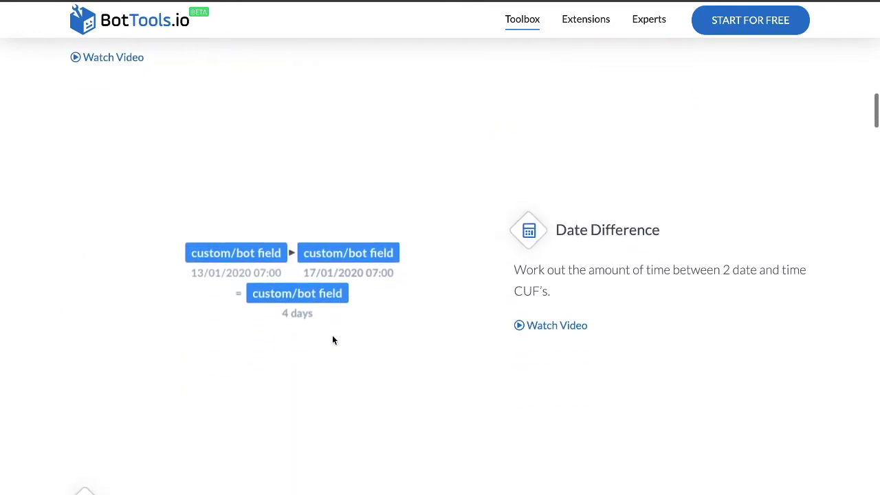
pyautogui.scroll(-2, 332, 340)
pyautogui.scroll(-1, 332, 339)
pyautogui.scroll(-2, 332, 340)
pyautogui.scroll(-2, 332, 339)
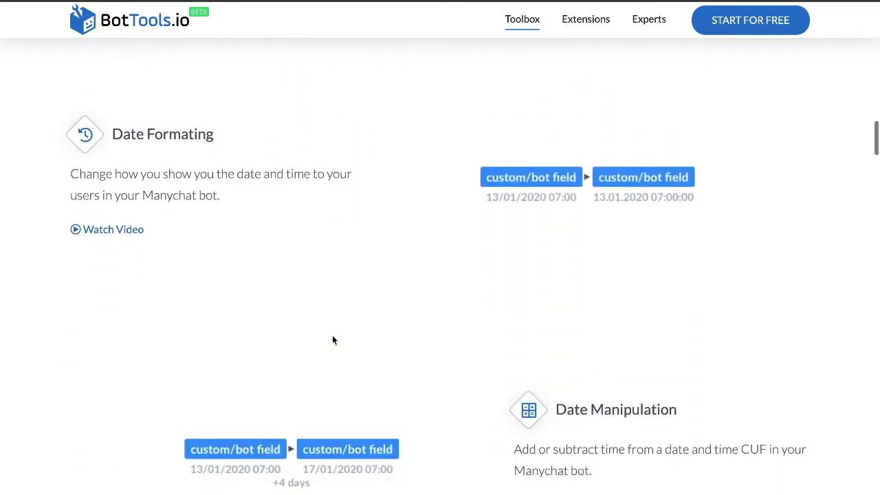
pyautogui.scroll(-1, 332, 339)
pyautogui.scroll(-2, 332, 340)
pyautogui.scroll(-2, 332, 339)
pyautogui.scroll(-2, 332, 339)
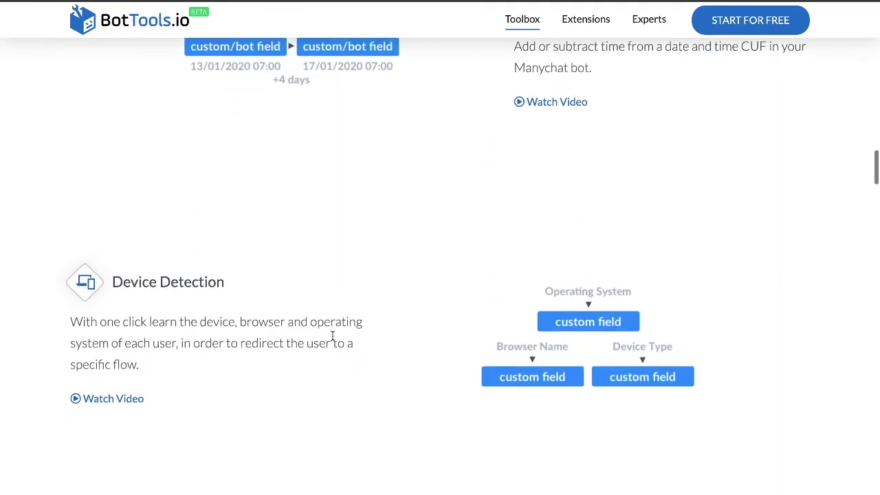
pyautogui.scroll(-2, 332, 339)
pyautogui.scroll(-2, 332, 340)
pyautogui.scroll(-2, 332, 340)
pyautogui.scroll(-2, 332, 340)
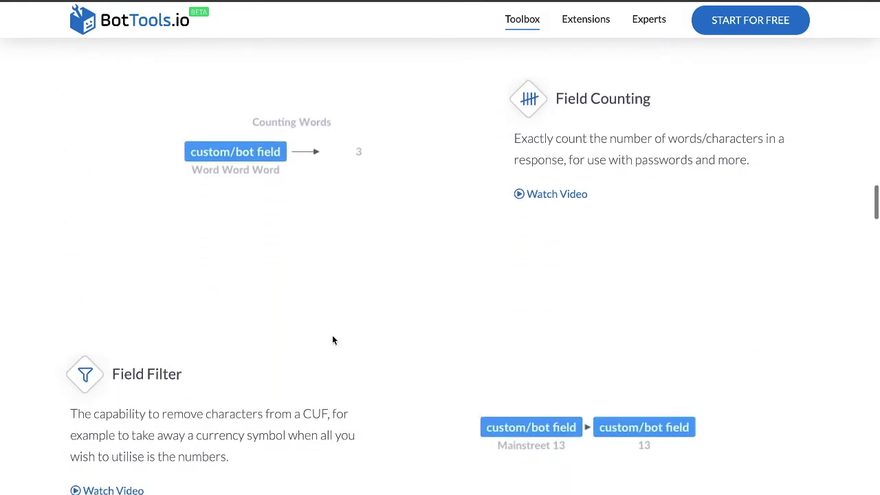
pyautogui.scroll(-2, 332, 339)
pyautogui.scroll(-1, 332, 339)
pyautogui.scroll(-2, 332, 340)
pyautogui.scroll(-2, 332, 339)
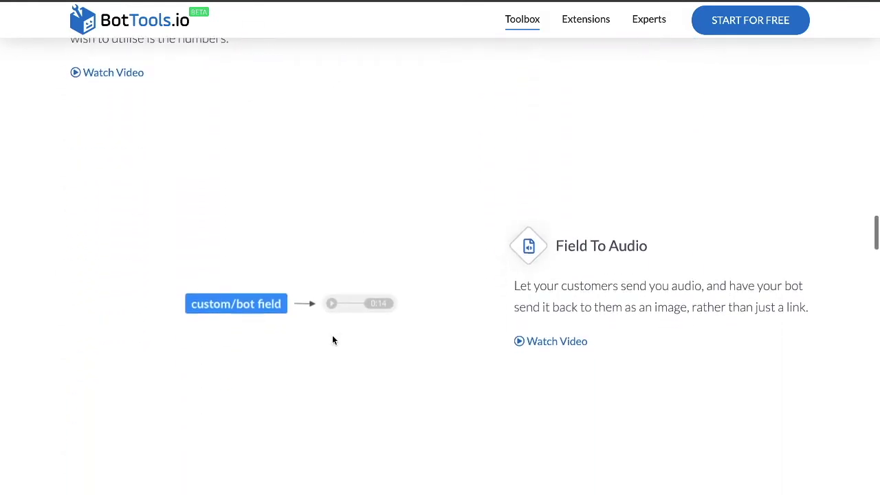
pyautogui.scroll(-1, 332, 339)
pyautogui.scroll(-2, 332, 340)
pyautogui.scroll(-2, 331, 339)
pyautogui.scroll(-2, 332, 340)
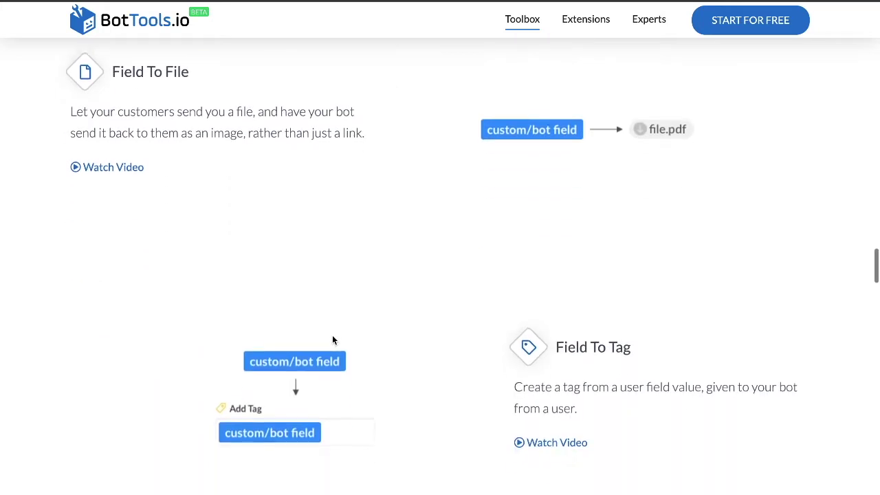
pyautogui.scroll(-1, 332, 339)
pyautogui.scroll(-1, 332, 339)
pyautogui.scroll(-2, 331, 340)
pyautogui.scroll(-2, 332, 340)
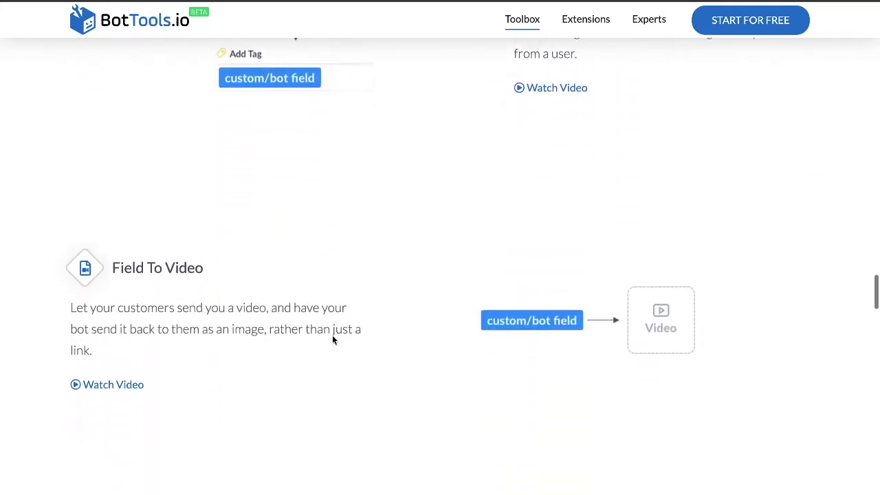
pyautogui.scroll(-1, 332, 340)
pyautogui.scroll(-2, 331, 340)
pyautogui.scroll(-2, 332, 340)
pyautogui.scroll(-1, 332, 340)
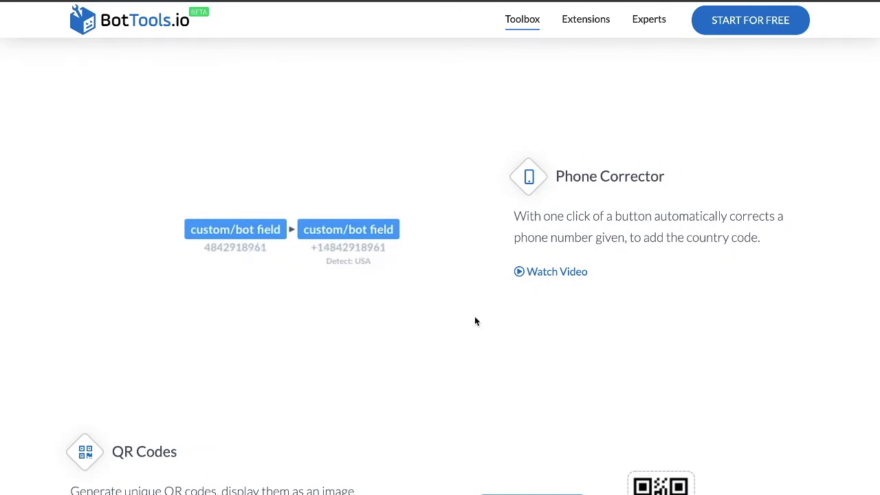
pyautogui.scroll(-1, 474, 321)
pyautogui.scroll(-1, 475, 321)
pyautogui.scroll(-2, 474, 321)
pyautogui.scroll(-1, 475, 321)
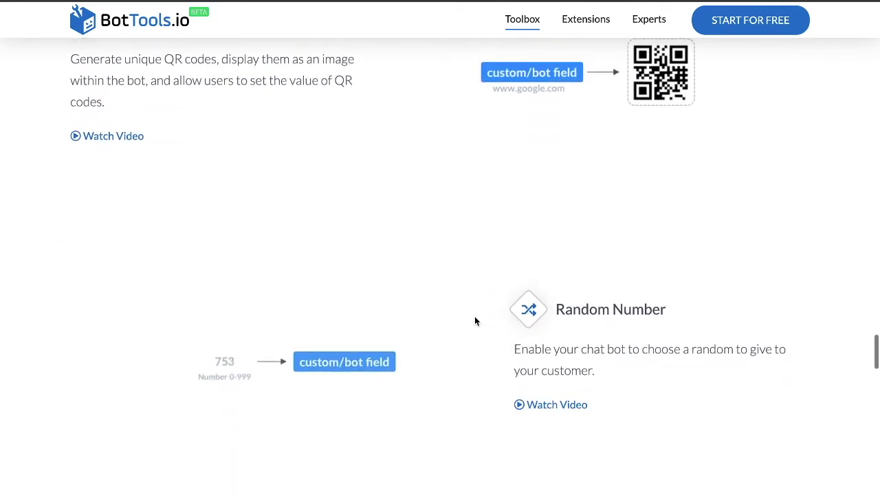
pyautogui.scroll(-2, 474, 321)
pyautogui.scroll(-2, 474, 321)
pyautogui.scroll(-2, 474, 321)
pyautogui.scroll(-2, 474, 321)
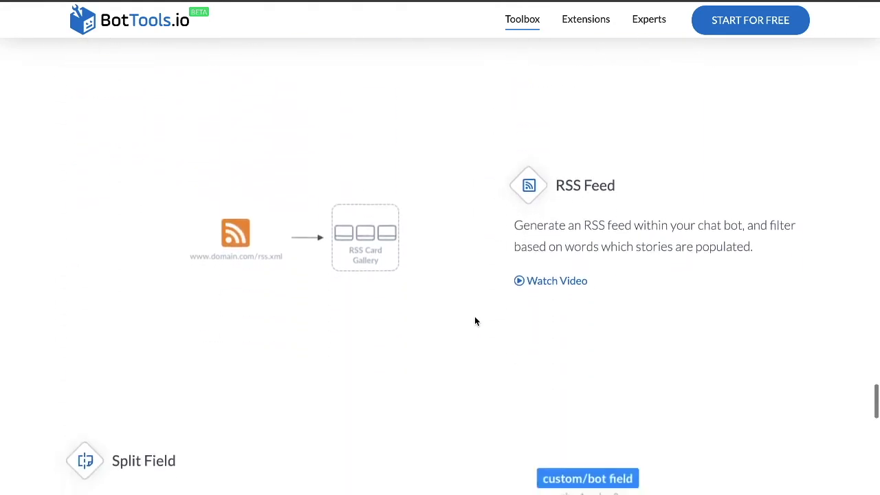
pyautogui.scroll(-2, 474, 321)
pyautogui.scroll(-2, 474, 321)
pyautogui.scroll(-2, 475, 321)
pyautogui.scroll(-2, 474, 321)
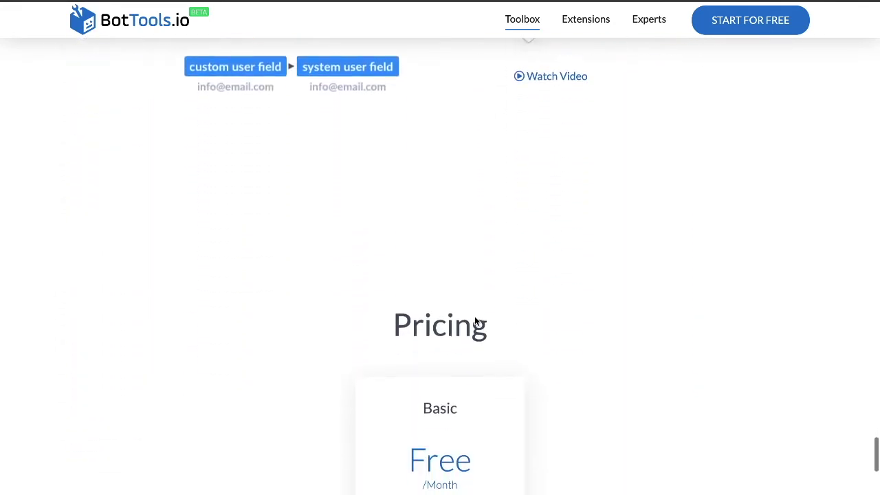
pyautogui.scroll(-3, 474, 320)
pyautogui.scroll(-1, 475, 321)
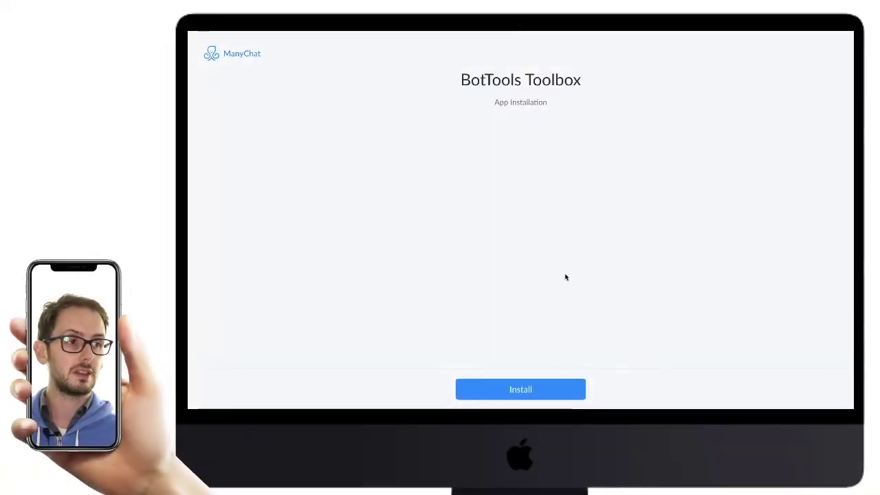
pyautogui.click(543, 389)
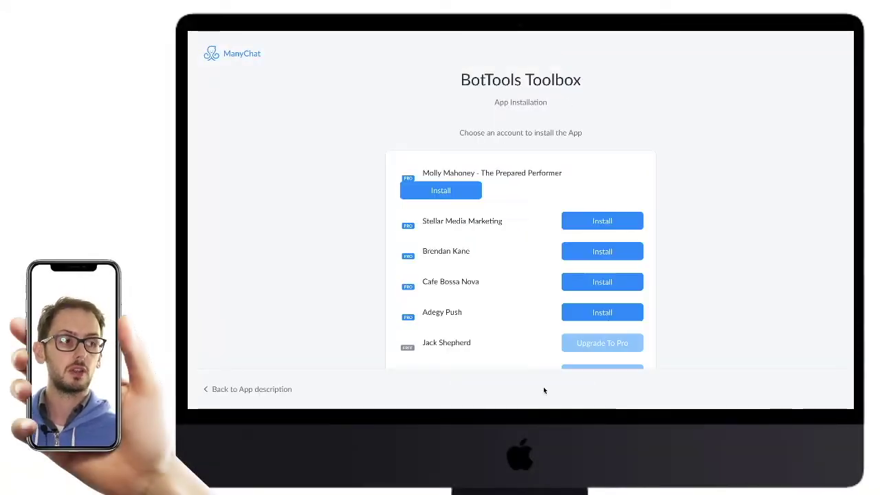
# - Install the app on the Yogurt Beach Frozen Yogurt & Custard account, then view installed apps
pyautogui.scroll(-2, 514, 316)
pyautogui.scroll(-3, 515, 316)
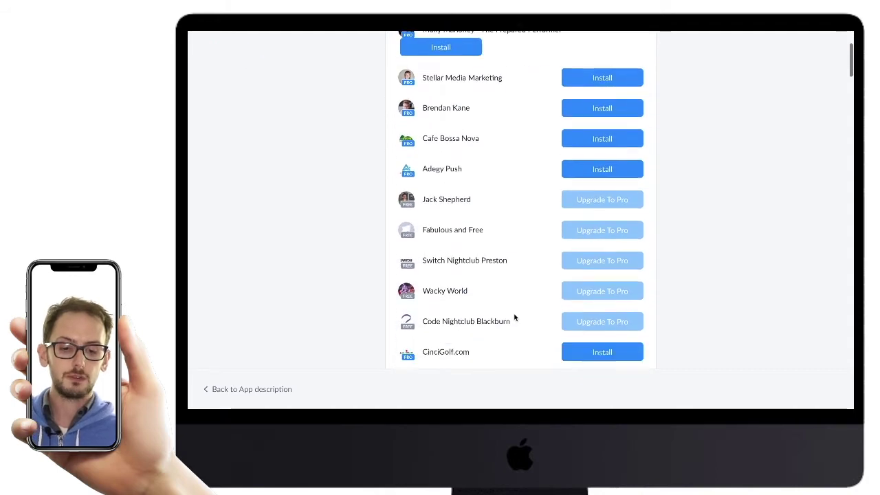
pyautogui.scroll(-4, 515, 317)
pyautogui.scroll(-5, 515, 317)
pyautogui.scroll(-5, 515, 317)
pyautogui.scroll(-7, 515, 317)
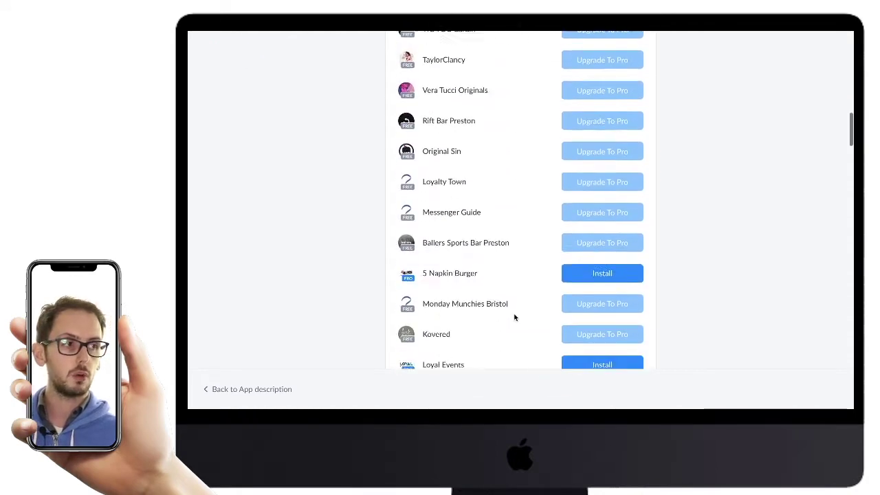
pyautogui.scroll(-10, 514, 317)
pyautogui.scroll(-7, 514, 317)
pyautogui.scroll(-4, 514, 317)
pyautogui.scroll(-4, 514, 317)
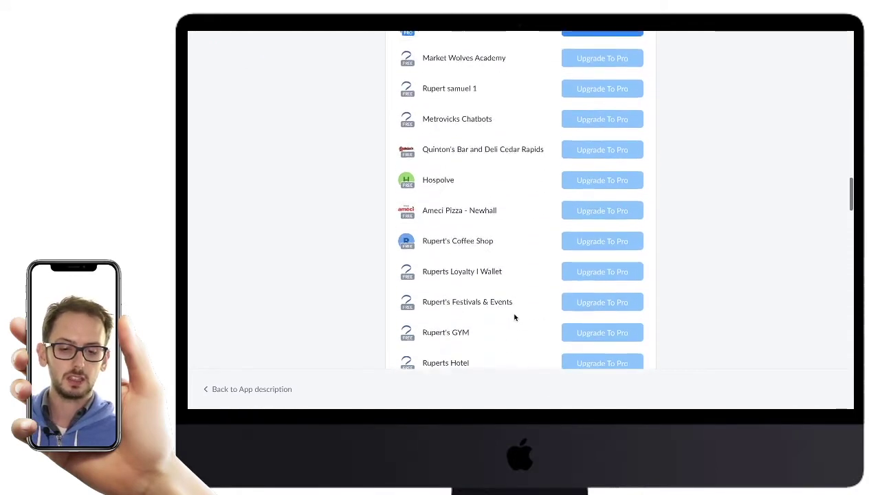
pyautogui.scroll(-3, 515, 316)
pyautogui.scroll(-5, 515, 317)
pyautogui.scroll(-2, 514, 317)
pyautogui.scroll(-1, 515, 317)
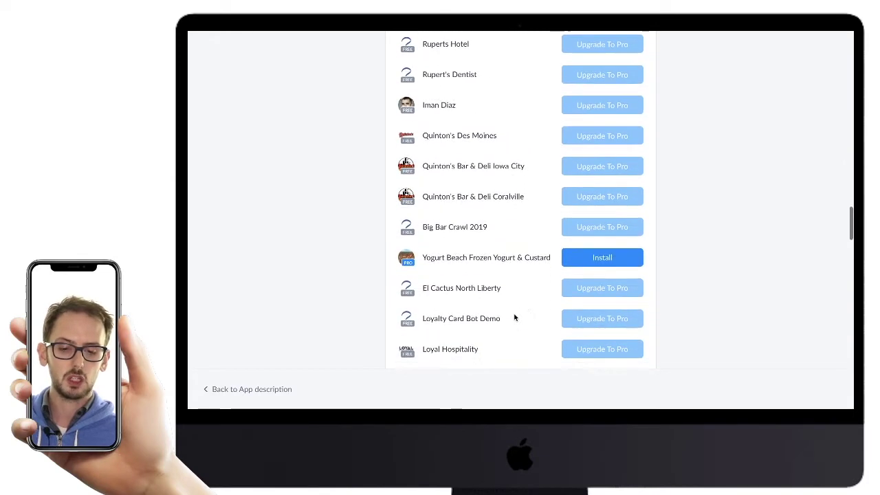
pyautogui.click(609, 259)
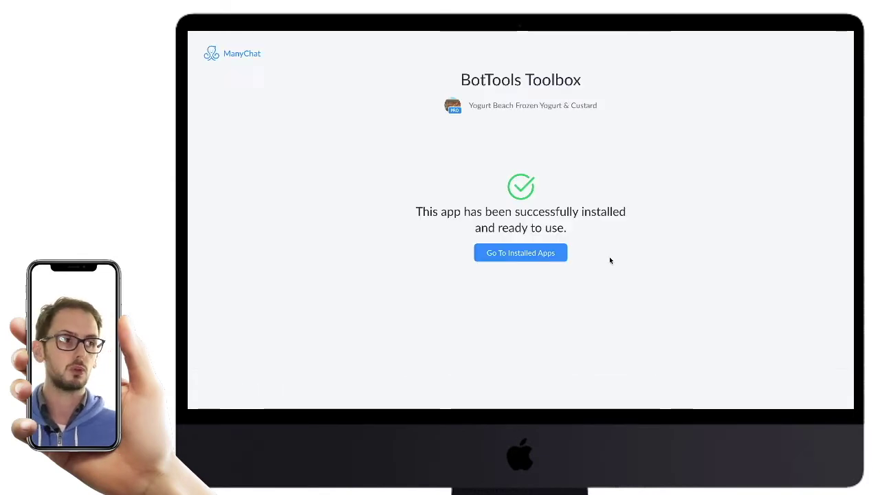
pyautogui.click(540, 253)
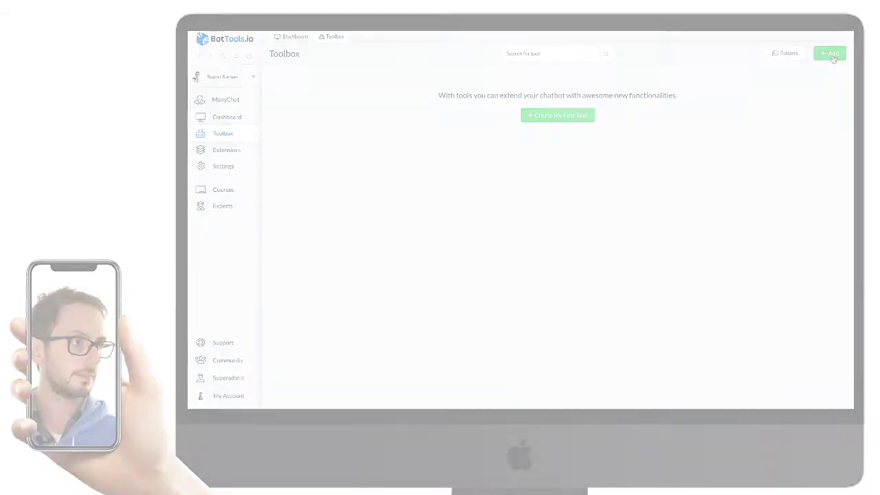
# - Start creating a new tool from the BotTools.io Toolbox page
pyautogui.click(831, 55)
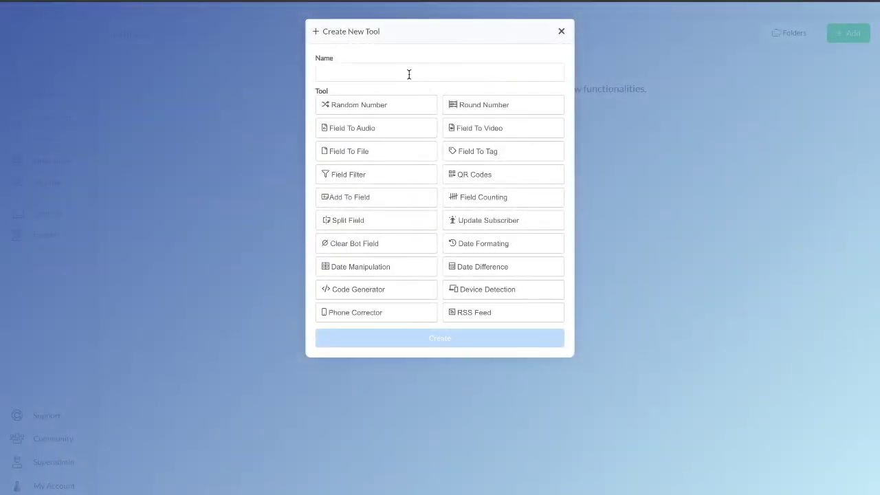
# - Create a Random Number tool named 'demo'
pyautogui.click(408, 75)
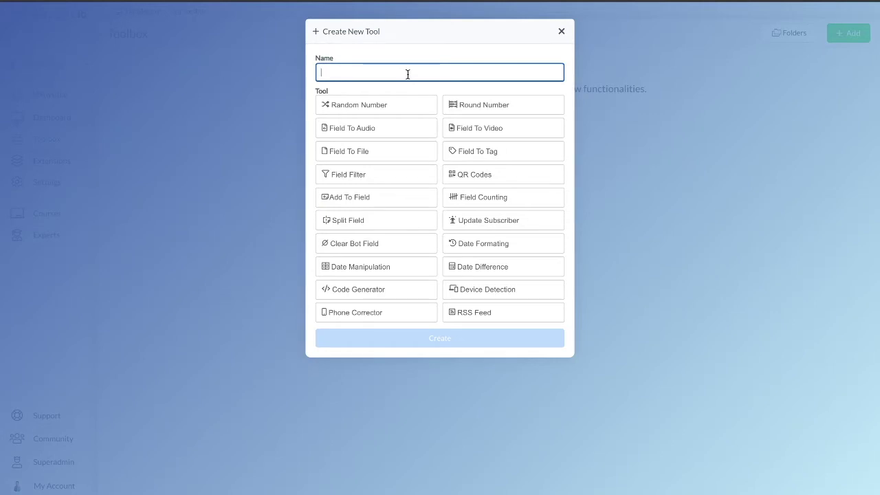
pyautogui.write('demo')
pyautogui.click(374, 107)
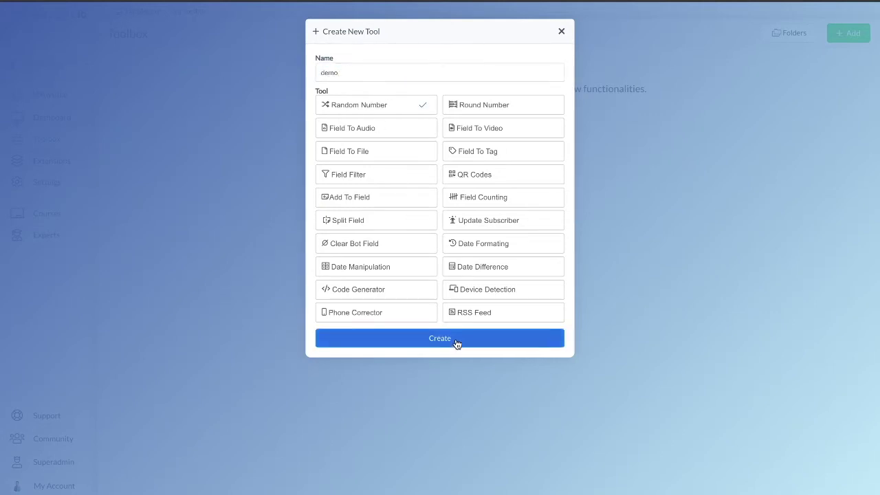
pyautogui.click(457, 342)
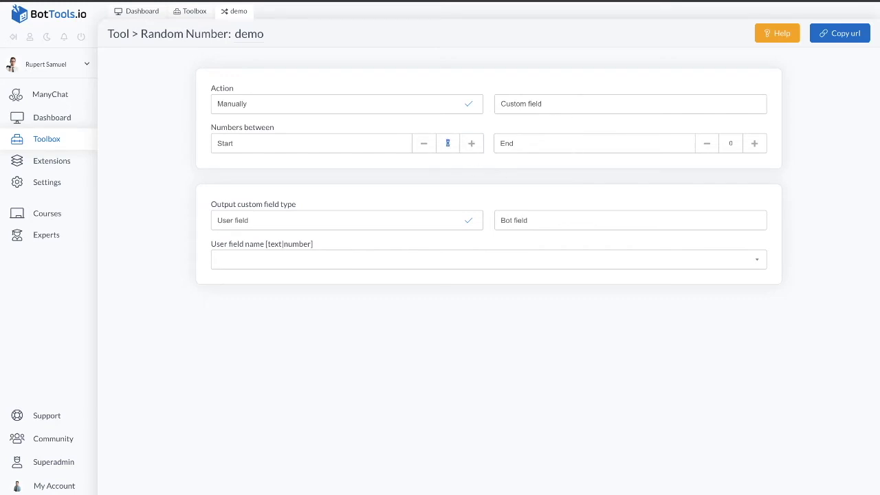
# - Give the demo tool a 10–100 range and output to new user field 'demo random number'
pyautogui.write('10')
pyautogui.write('0')
pyautogui.click(470, 145)
pyautogui.click(301, 262)
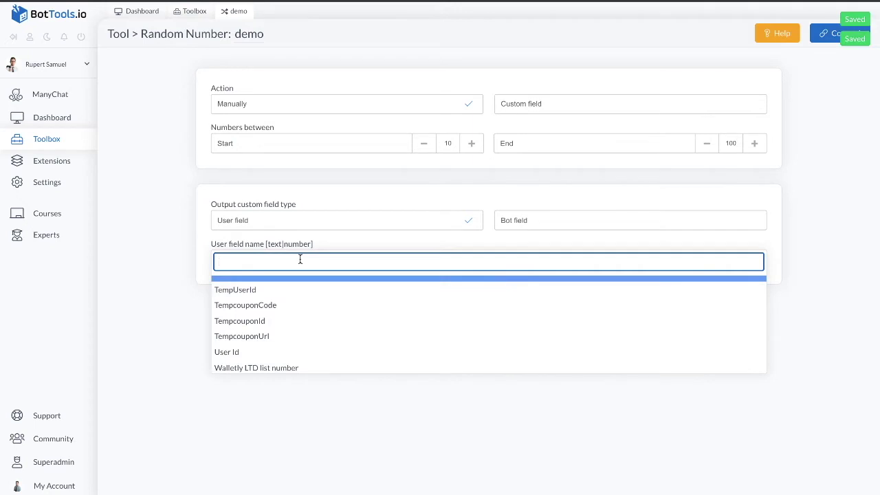
pyautogui.write('demo')
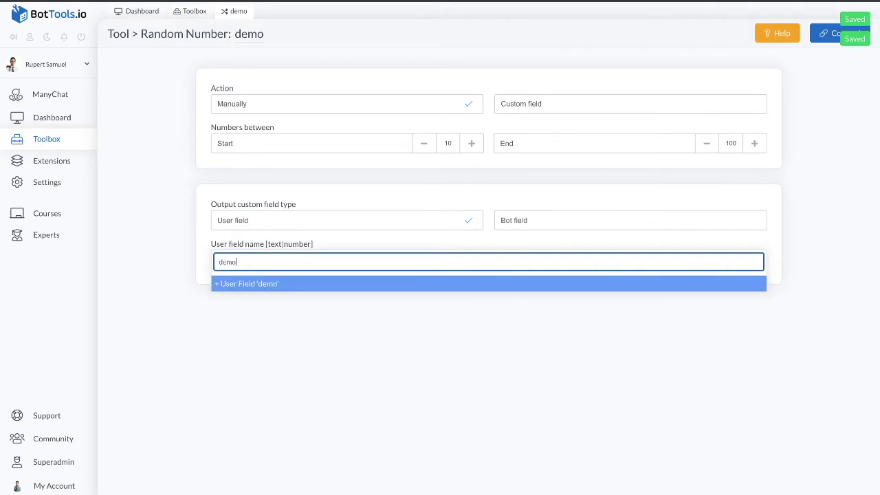
pyautogui.write(' random number')
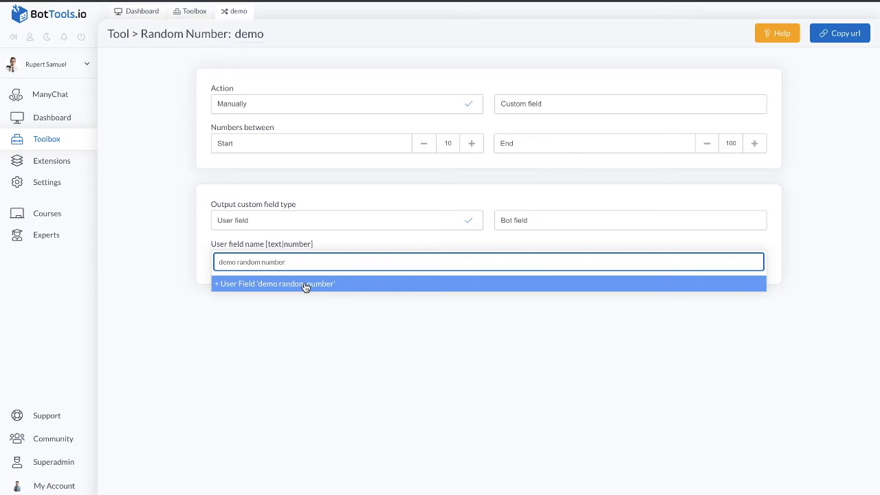
pyautogui.click(306, 284)
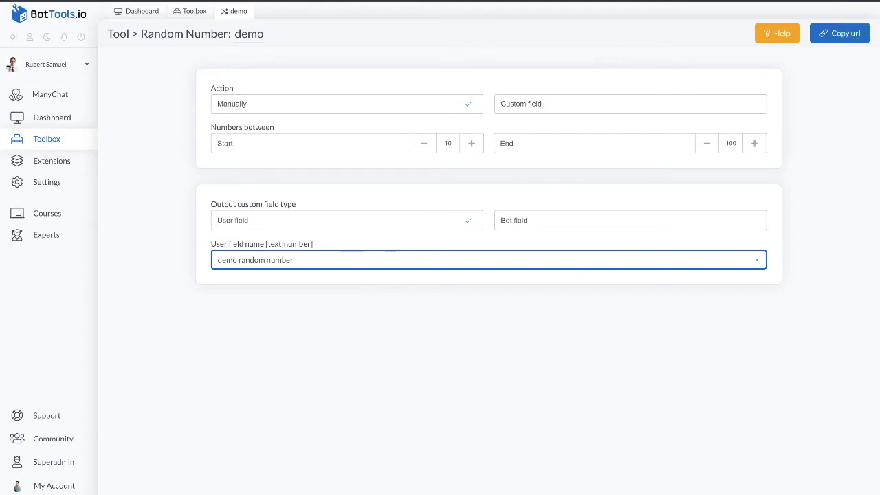
pyautogui.click(61, 141)
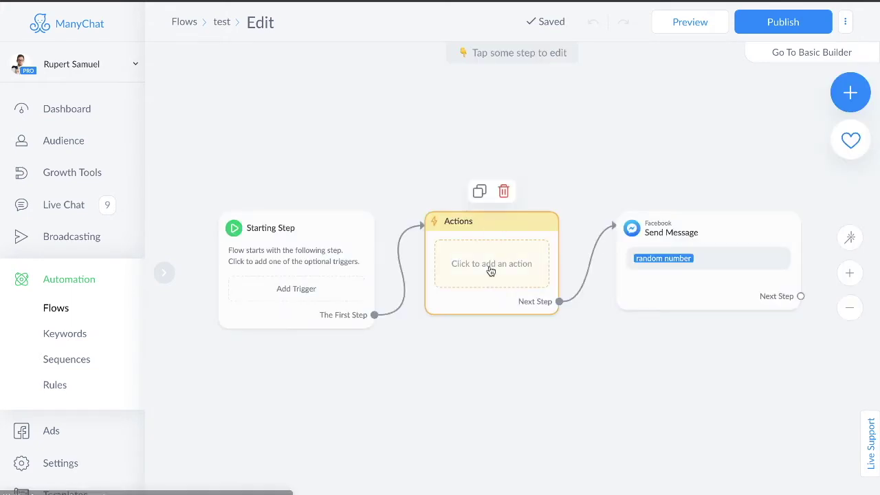
# - Add a BotTools Toolbox action to the Actions step using existing tool 'Random Number - demo'
pyautogui.click(490, 270)
pyautogui.click(271, 129)
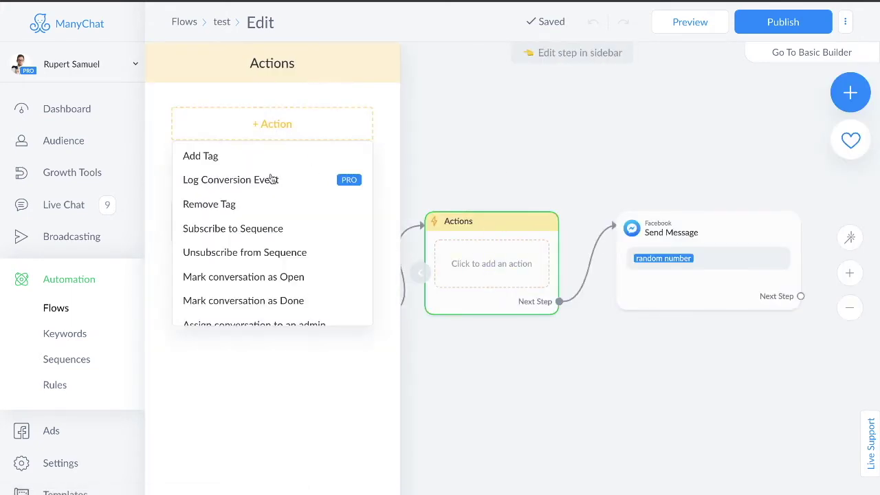
pyautogui.scroll(-5, 272, 196)
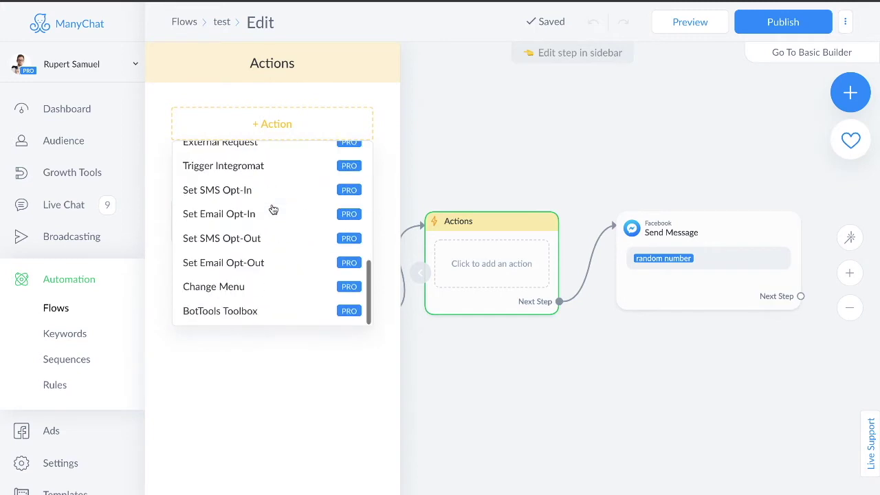
pyautogui.click(258, 313)
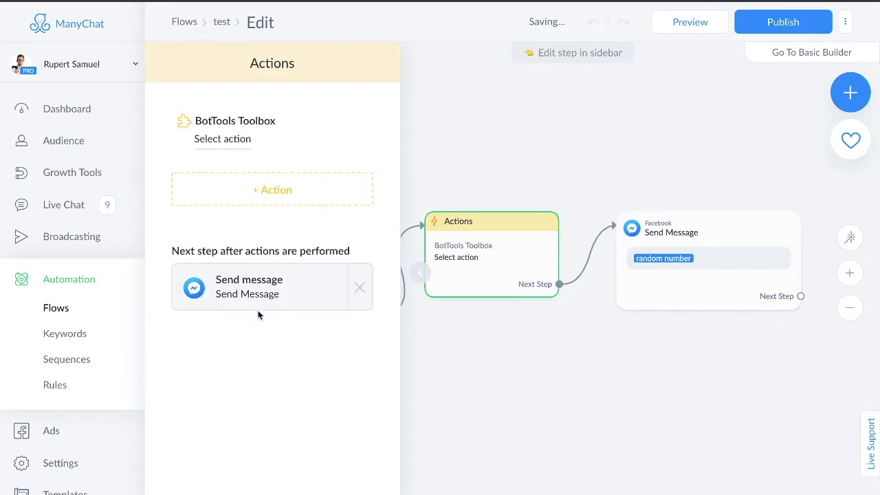
pyautogui.click(220, 140)
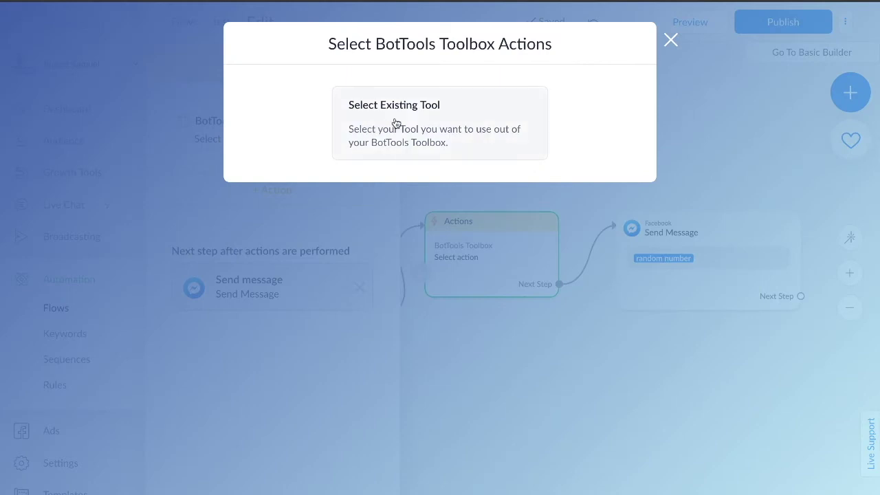
pyautogui.click(396, 122)
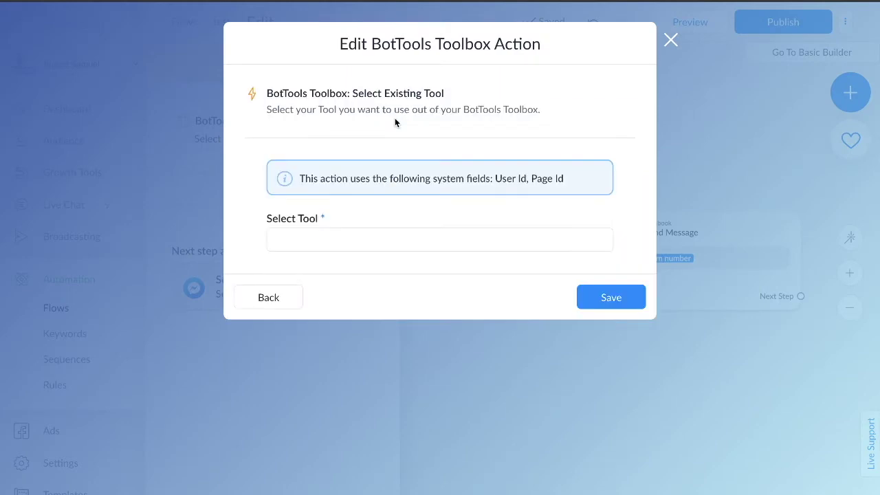
pyautogui.click(401, 239)
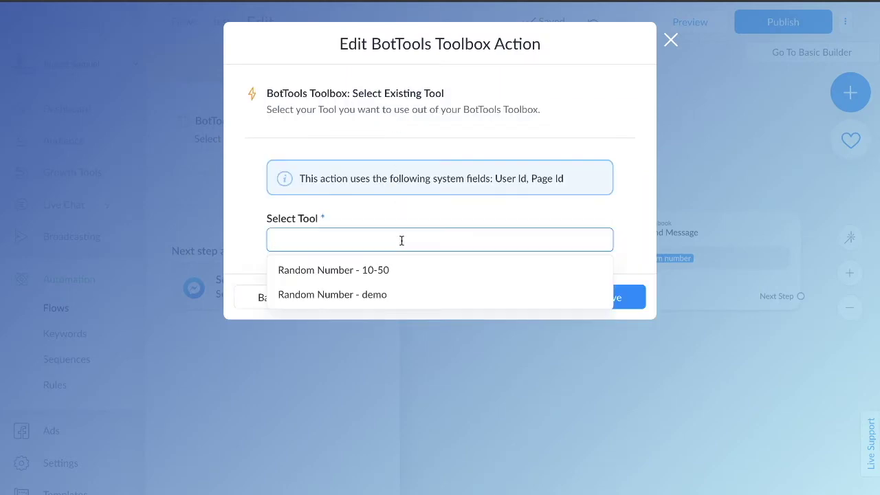
pyautogui.click(396, 297)
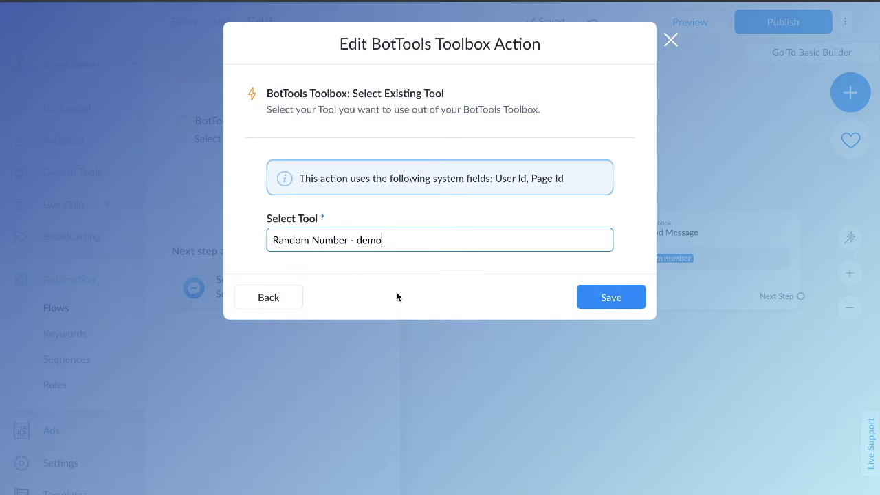
pyautogui.click(607, 297)
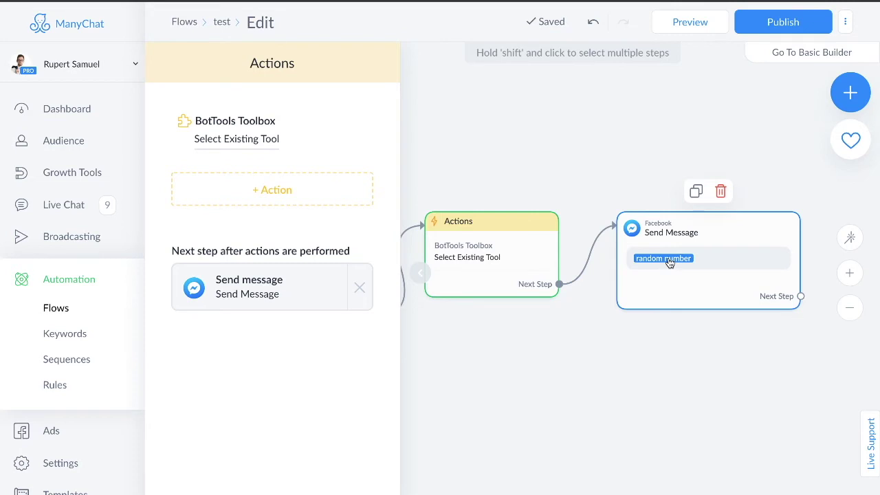
# - Replace the Send Message's 'random number' field with the 'demo random number' field
pyautogui.click(669, 263)
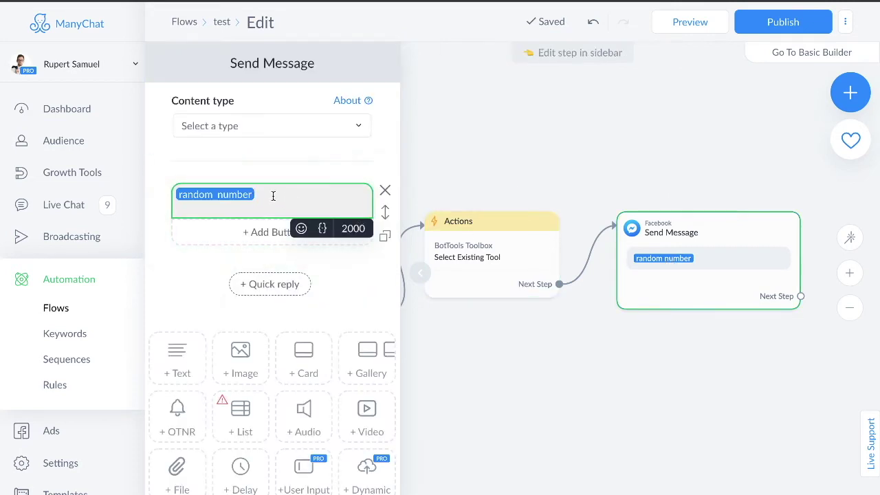
pyautogui.press('BackSpace')
pyautogui.write('{')
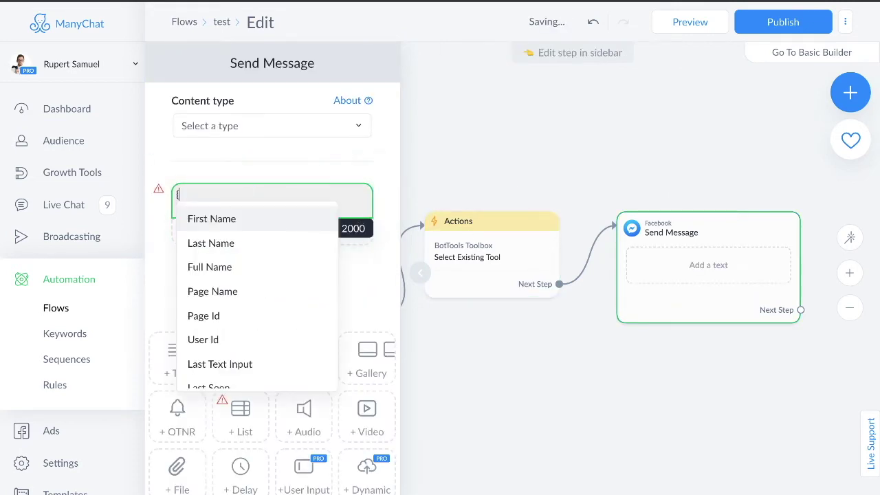
pyautogui.write('demo')
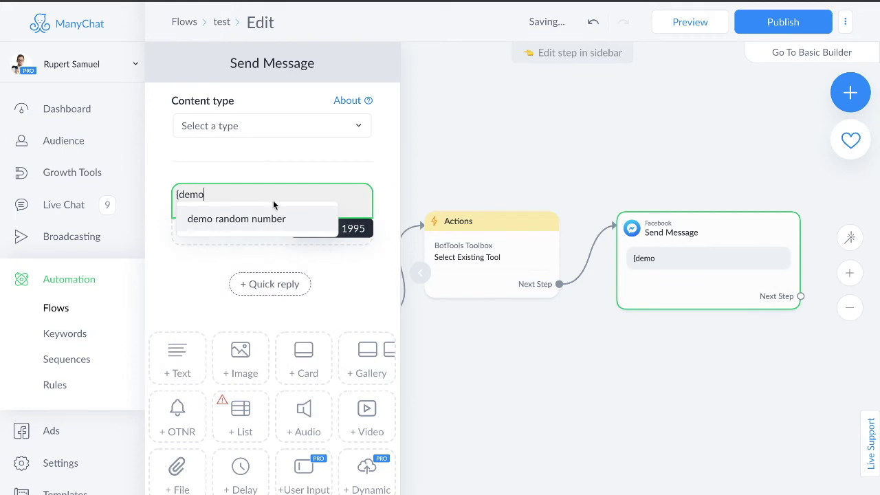
pyautogui.click(271, 220)
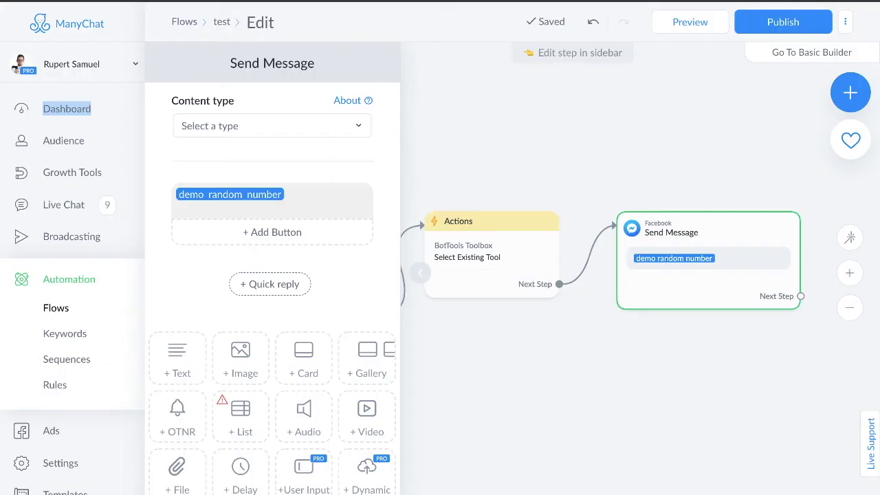
pyautogui.moveTo(522, 158); pyautogui.dragTo(612, 147)
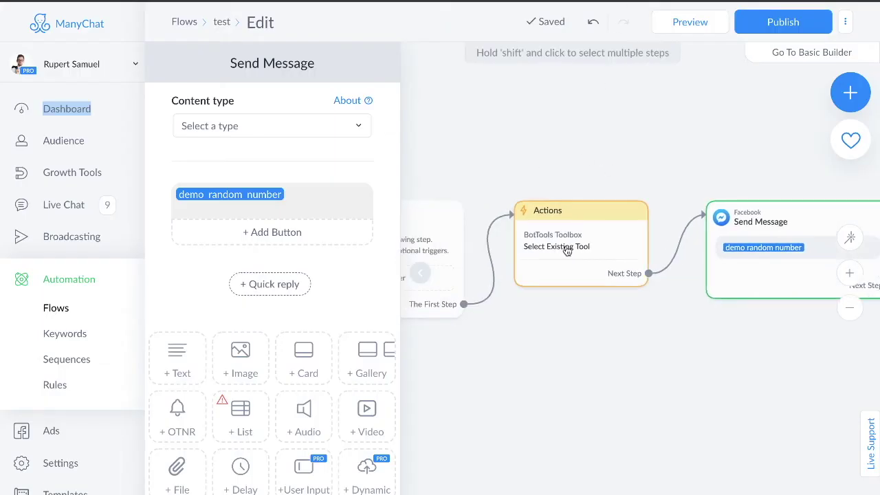
pyautogui.moveTo(708, 260)
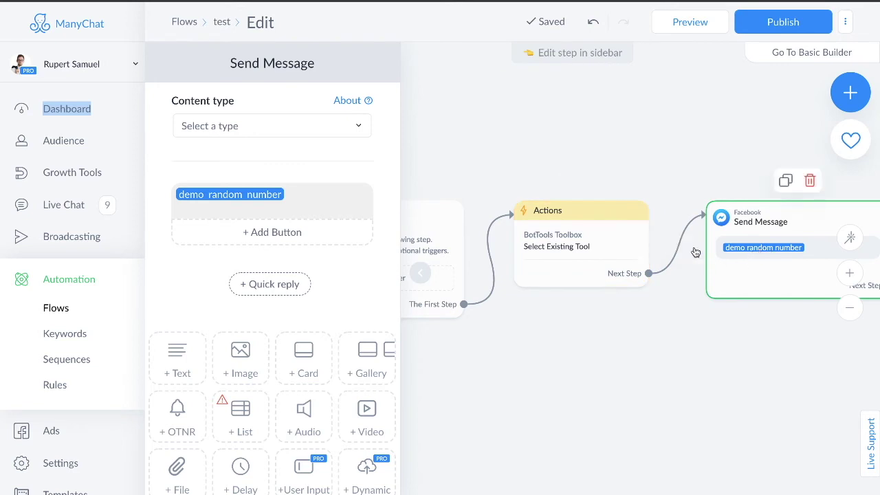
# - Reopen the Actions step's BotTools Toolbox action to confirm its Random Number - demo tool
pyautogui.click(550, 246)
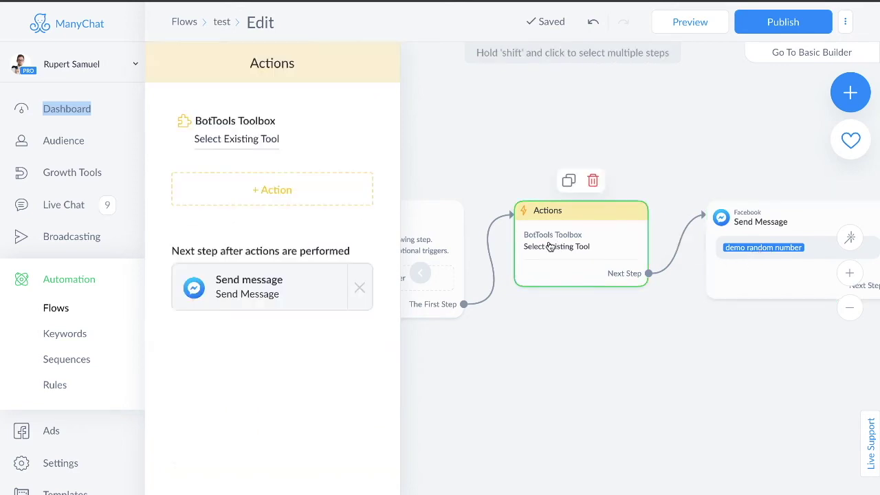
pyautogui.click(219, 141)
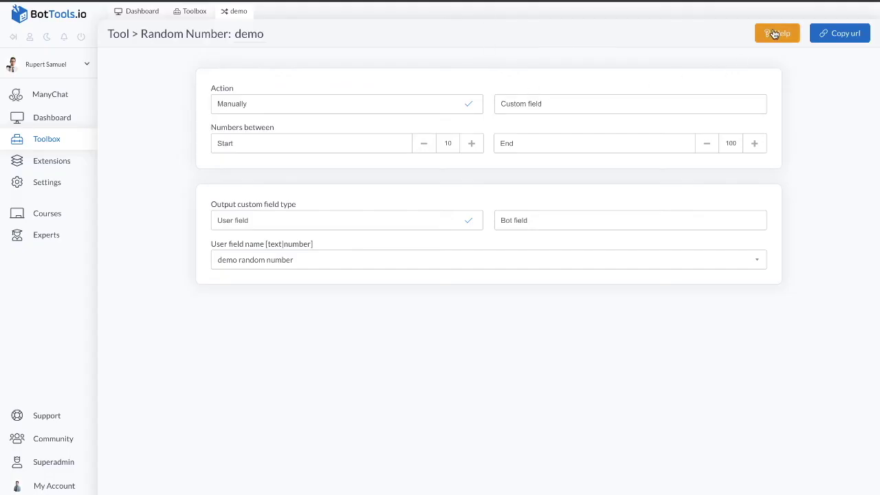
# - Open the Random Number tool's help, preview its Install Template, and accept cookies
pyautogui.click(774, 34)
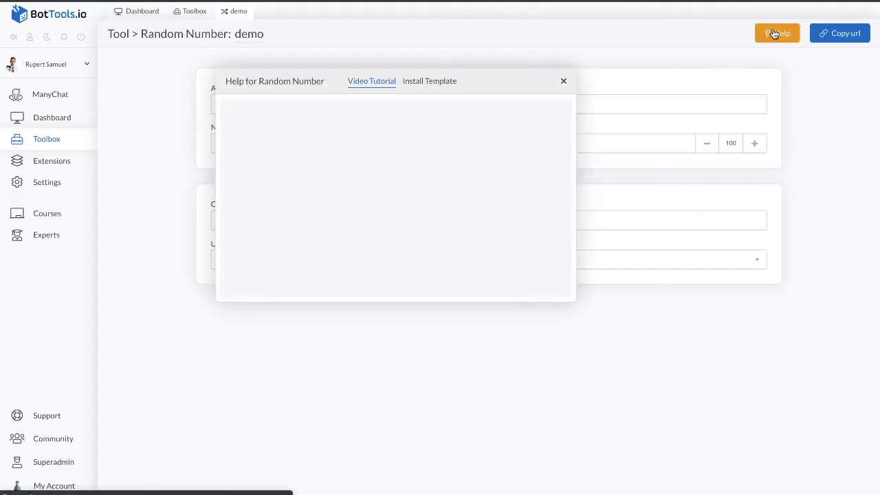
pyautogui.click(439, 82)
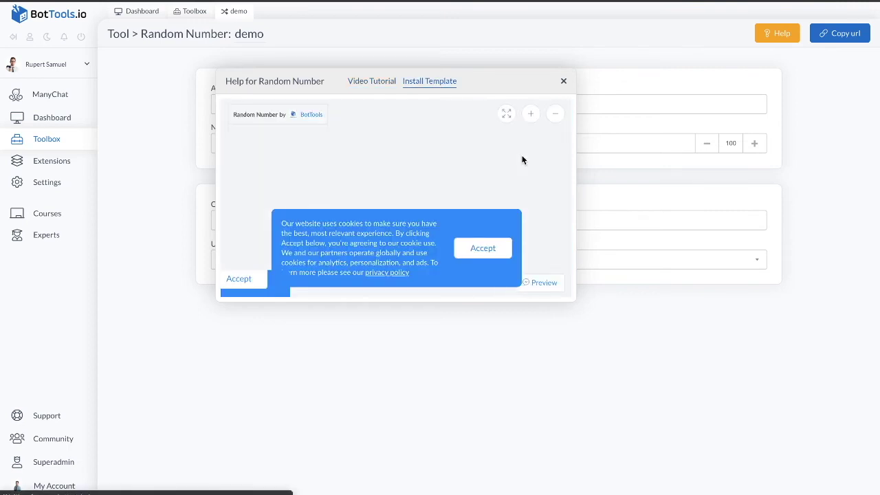
pyautogui.click(499, 248)
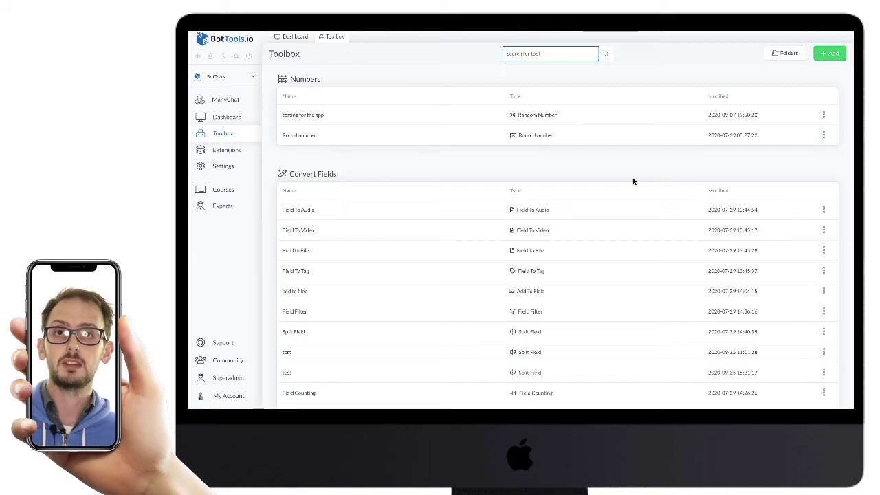
# - Scroll down and back up through the BotTools.io Toolbox list of saved tools
pyautogui.scroll(-2, 633, 181)
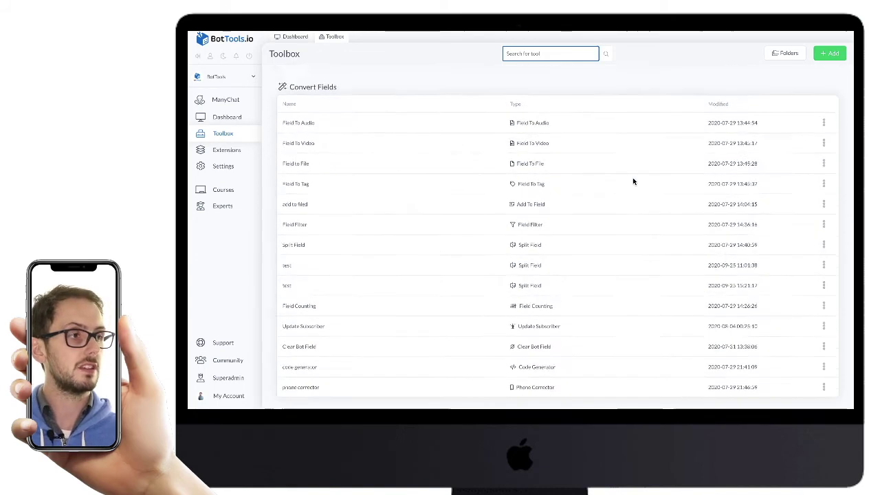
pyautogui.scroll(-2, 633, 182)
pyautogui.scroll(-3, 634, 183)
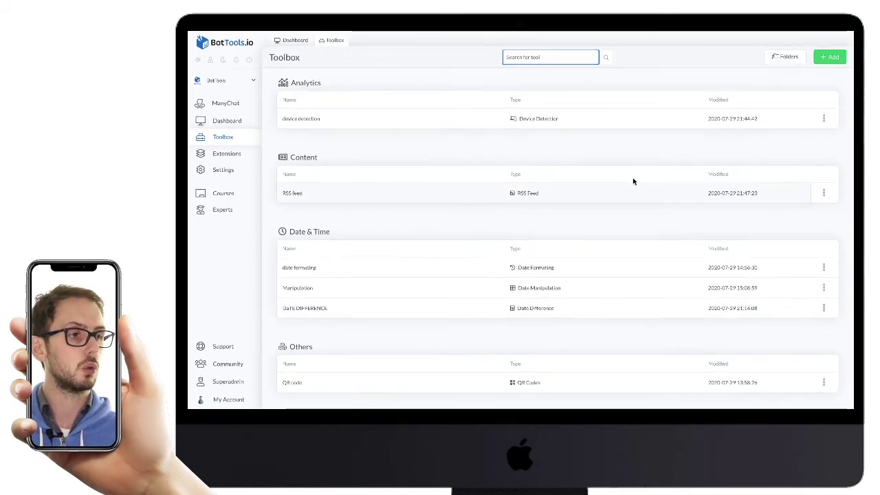
pyautogui.scroll(1, 633, 183)
pyautogui.scroll(3, 633, 181)
pyautogui.scroll(3, 633, 181)
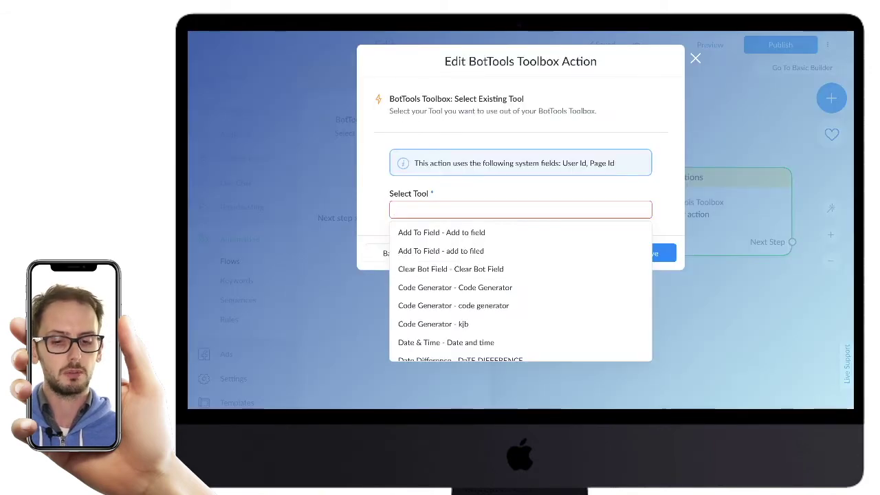
pyautogui.scroll(-1, 564, 252)
pyautogui.scroll(-3, 552, 286)
pyautogui.scroll(-3, 552, 286)
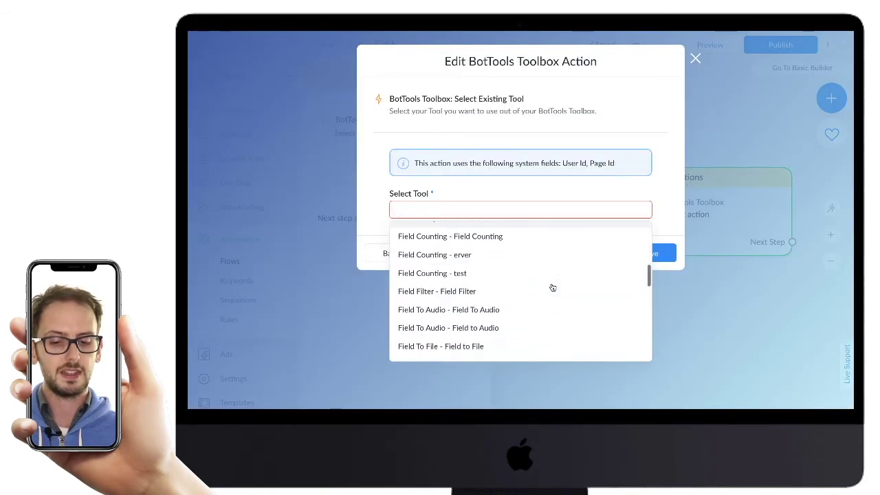
pyautogui.scroll(-1, 552, 287)
pyautogui.scroll(-2, 552, 286)
pyautogui.scroll(-2, 552, 286)
pyautogui.scroll(-2, 551, 287)
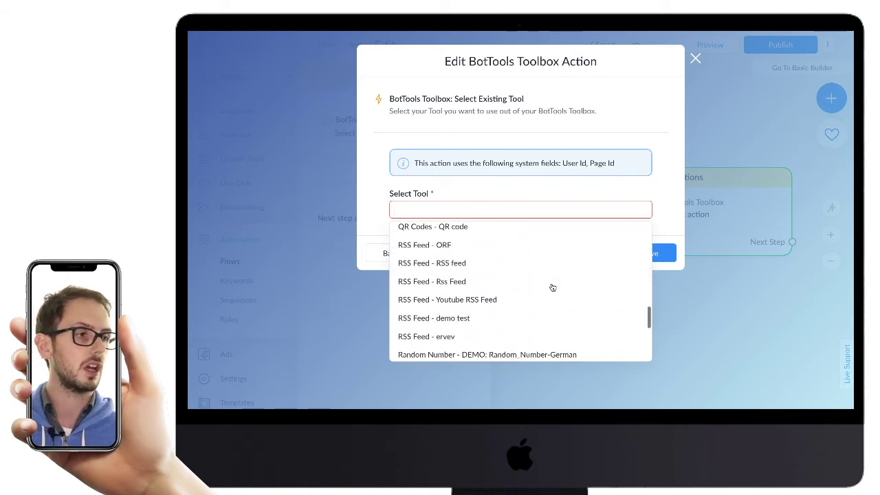
pyautogui.scroll(-2, 551, 287)
pyautogui.scroll(-2, 551, 287)
pyautogui.scroll(-2, 552, 287)
pyautogui.scroll(-1, 551, 287)
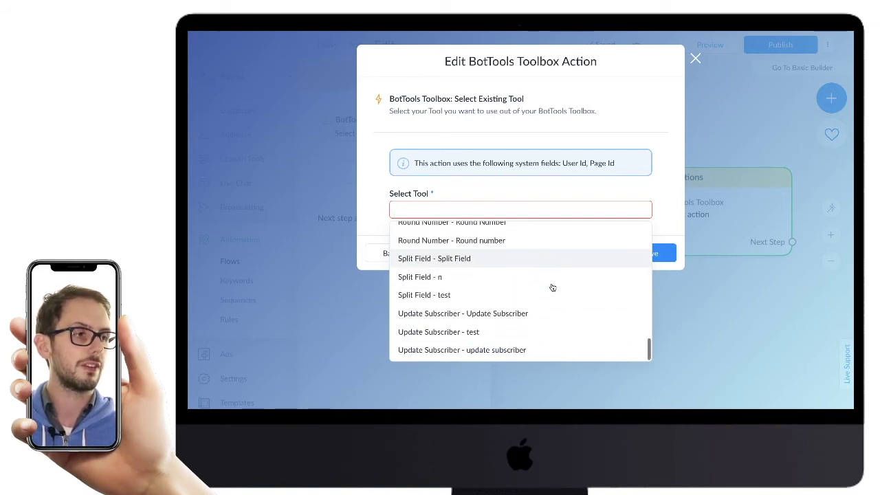
pyautogui.scroll(1, 551, 287)
pyautogui.scroll(2, 552, 287)
pyautogui.scroll(3, 552, 287)
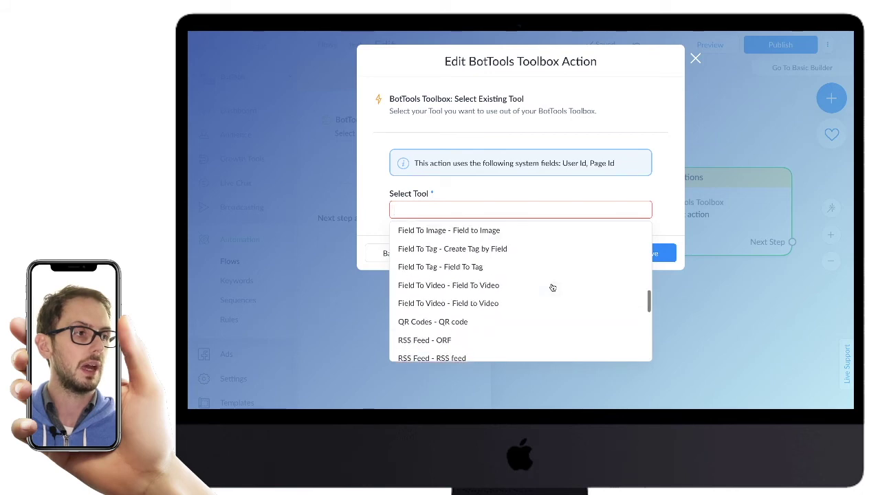
pyautogui.scroll(3, 552, 287)
pyautogui.scroll(3, 552, 287)
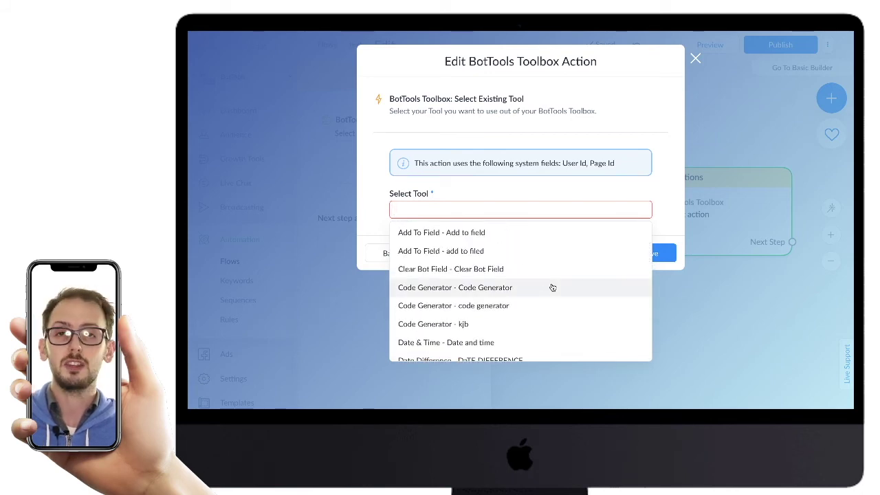